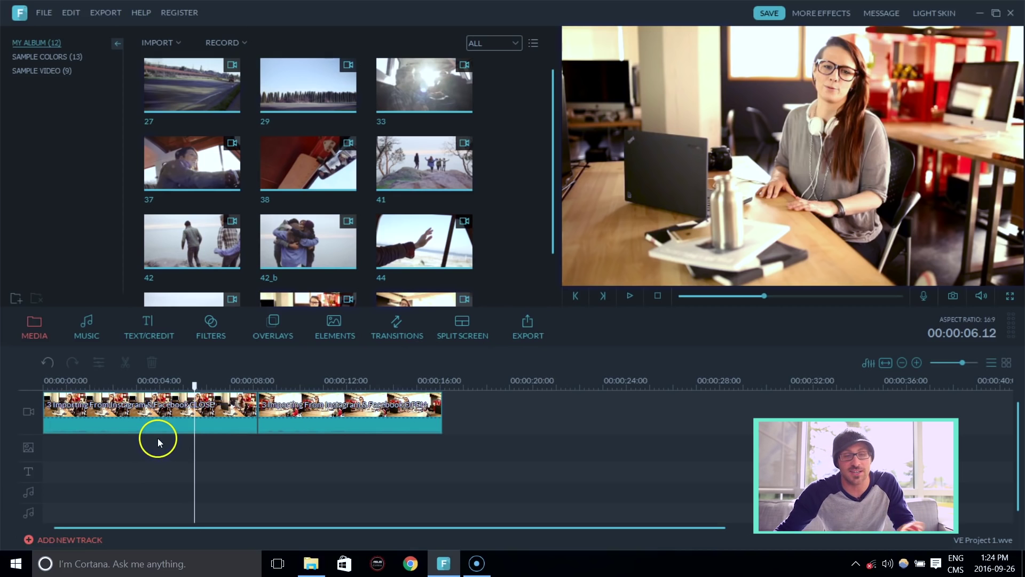
- Move the playhead back to about 00:00:03 and open the first clip's context menu
{"action": "mouse_move", "coordinate": [193, 386]}
{"action": "left_mouse_down"}
{"action": "mouse_move", "coordinate": [162, 389]}
{"action": "mouse_move", "coordinate": [242, 399]}
{"action": "mouse_move", "coordinate": [92, 422]}
{"action": "mouse_move", "coordinate": [120, 412]}
{"action": "left_mouse_up"}
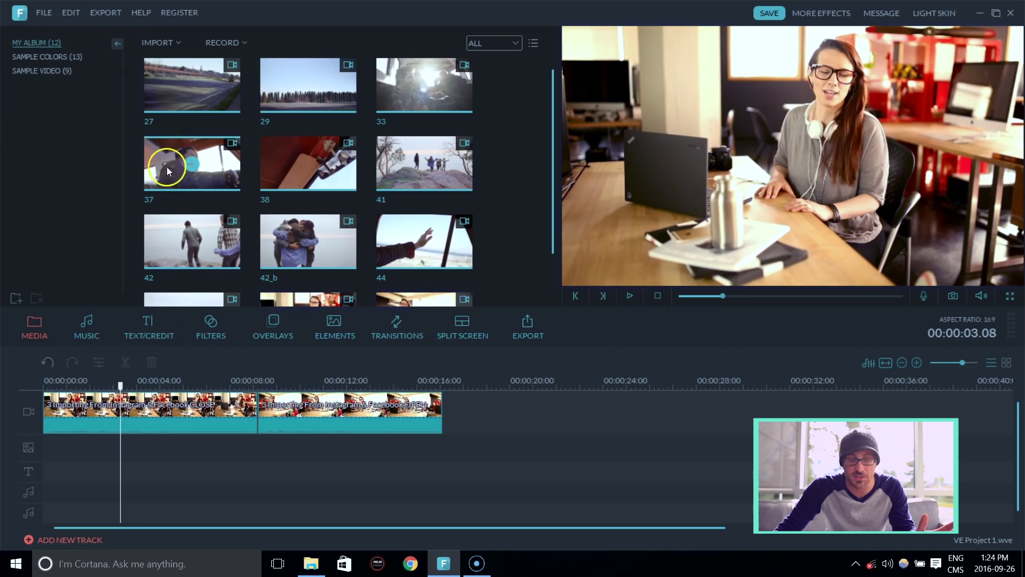
{"action": "right_click", "coordinate": [140, 405]}
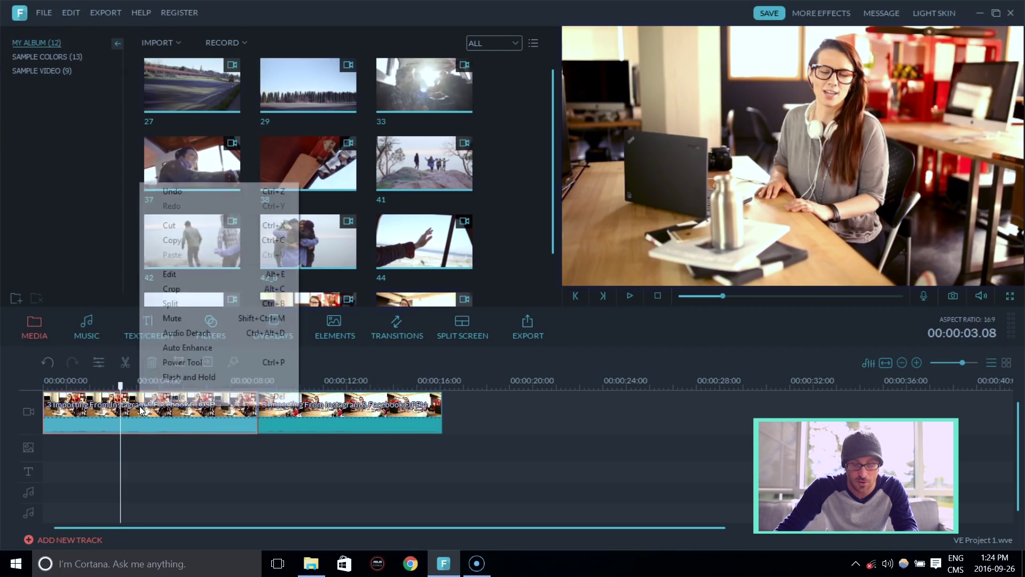
- Open Power Tool for the first clip and expand the Mosaic settings, showing 20 percent
{"action": "left_click", "coordinate": [193, 362]}
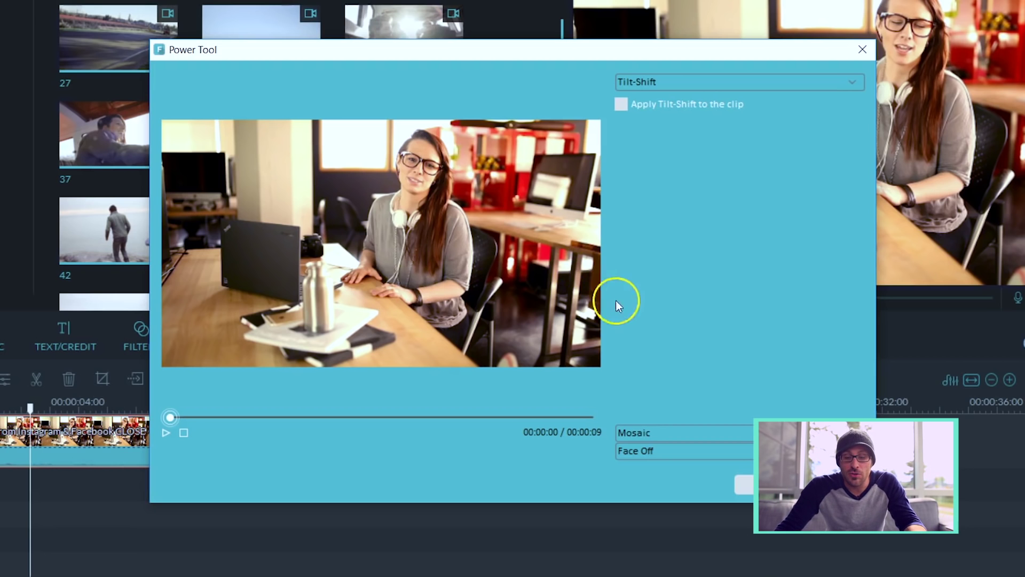
{"action": "left_click", "coordinate": [645, 433]}
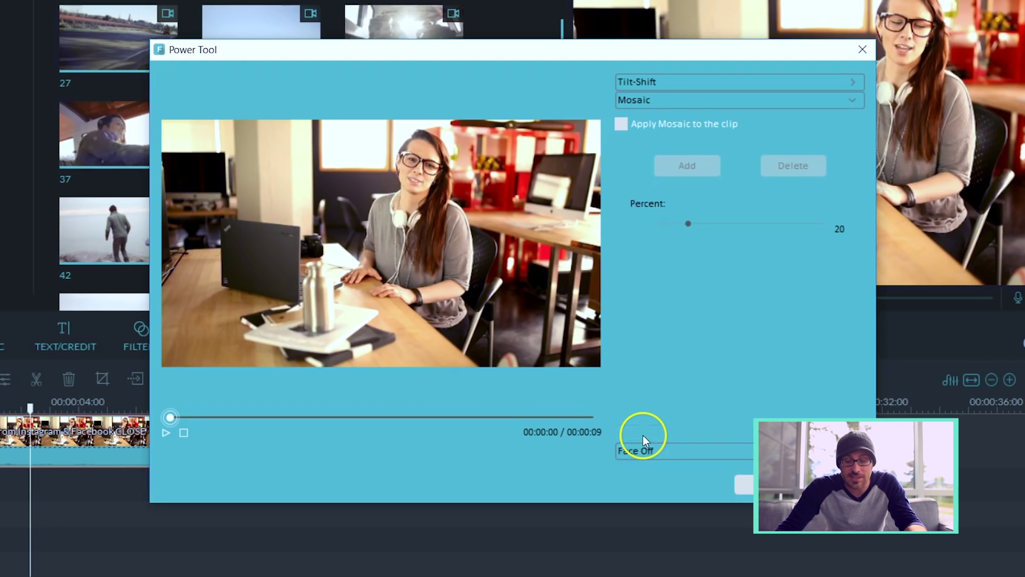
- Enable Apply Mosaic, then resize and move the mosaic box to cover the woman's face
{"action": "left_click", "coordinate": [621, 124]}
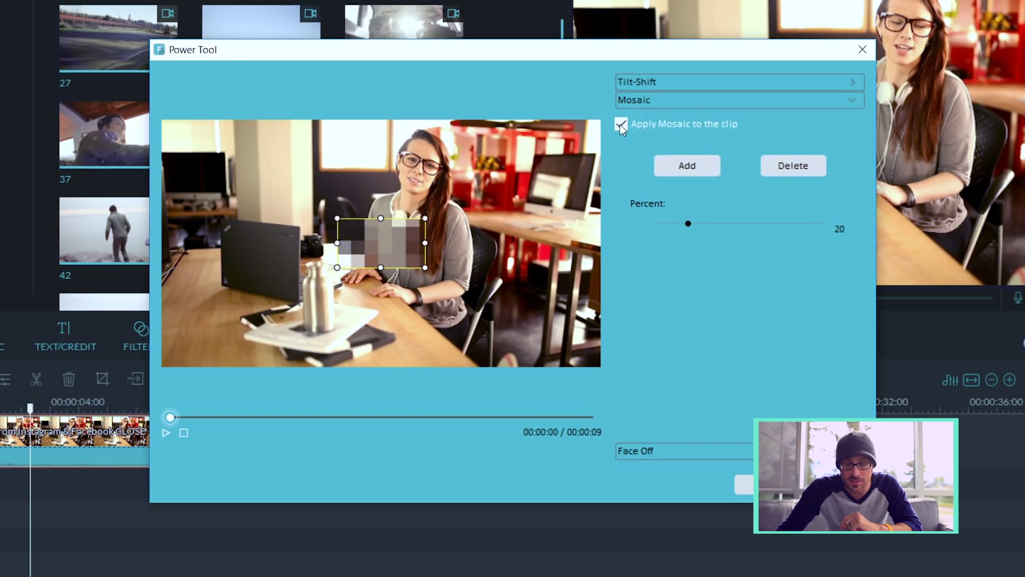
{"action": "mouse_move", "coordinate": [362, 250]}
{"action": "left_mouse_down"}
{"action": "mouse_move", "coordinate": [328, 222]}
{"action": "mouse_move", "coordinate": [520, 244]}
{"action": "left_mouse_up"}
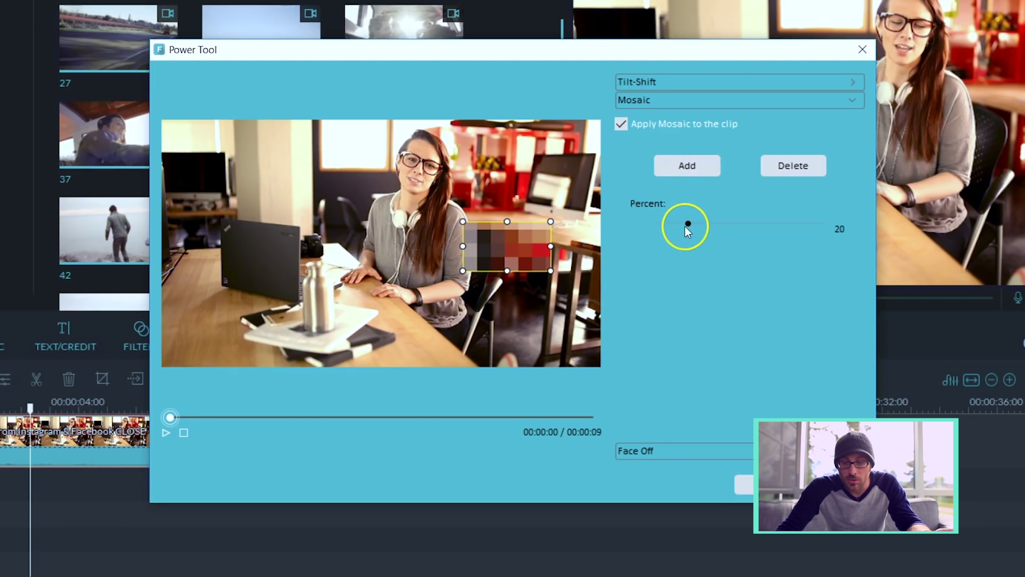
{"action": "left_click_drag", "start_coordinate": [501, 253], "coordinate": [416, 176]}
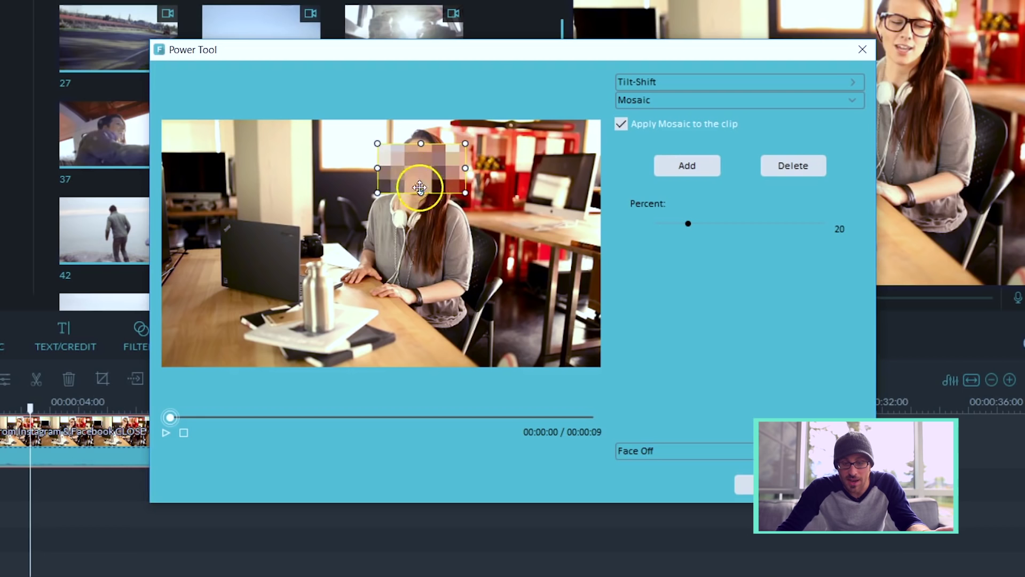
{"action": "mouse_move", "coordinate": [375, 169]}
{"action": "left_mouse_down"}
{"action": "mouse_move", "coordinate": [443, 170]}
{"action": "mouse_move", "coordinate": [408, 176]}
{"action": "mouse_move", "coordinate": [461, 218]}
{"action": "mouse_move", "coordinate": [446, 180]}
{"action": "left_mouse_up"}
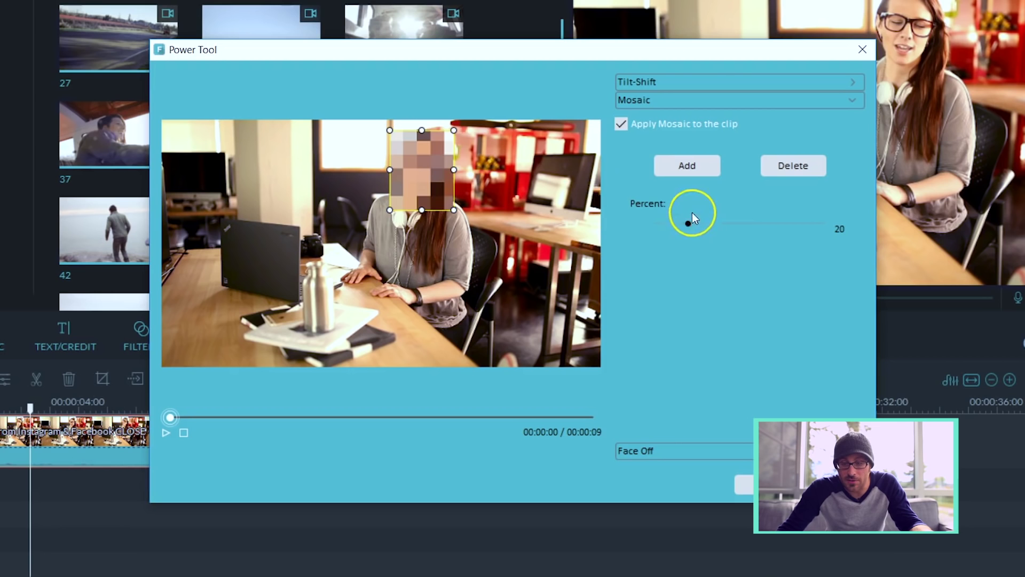
- Drag the mosaic Percent slider, trying 0 and 83, and leave it at 10
{"action": "left_click_drag", "start_coordinate": [692, 214], "coordinate": [653, 231]}
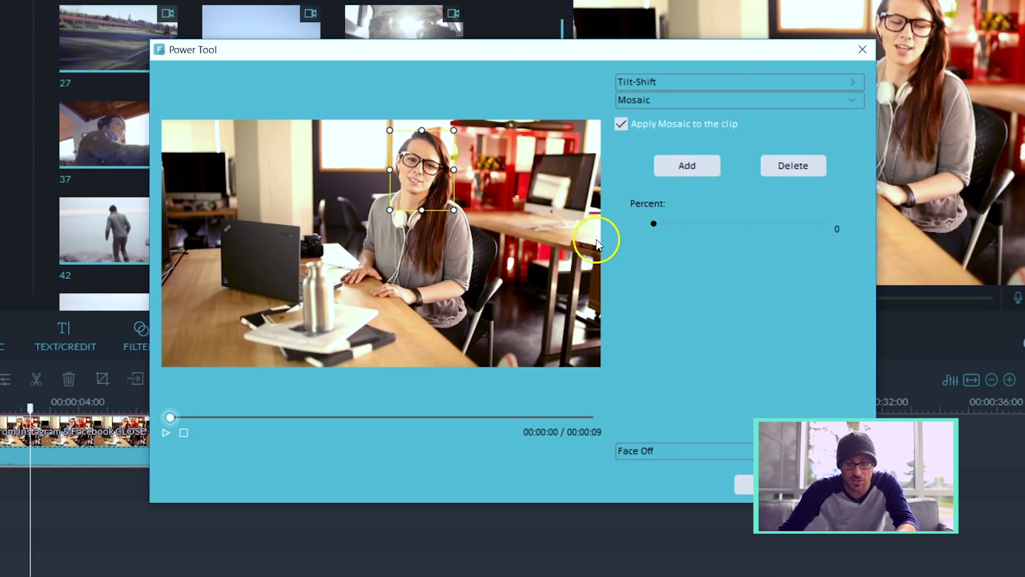
{"action": "left_click_drag", "start_coordinate": [667, 233], "coordinate": [795, 224]}
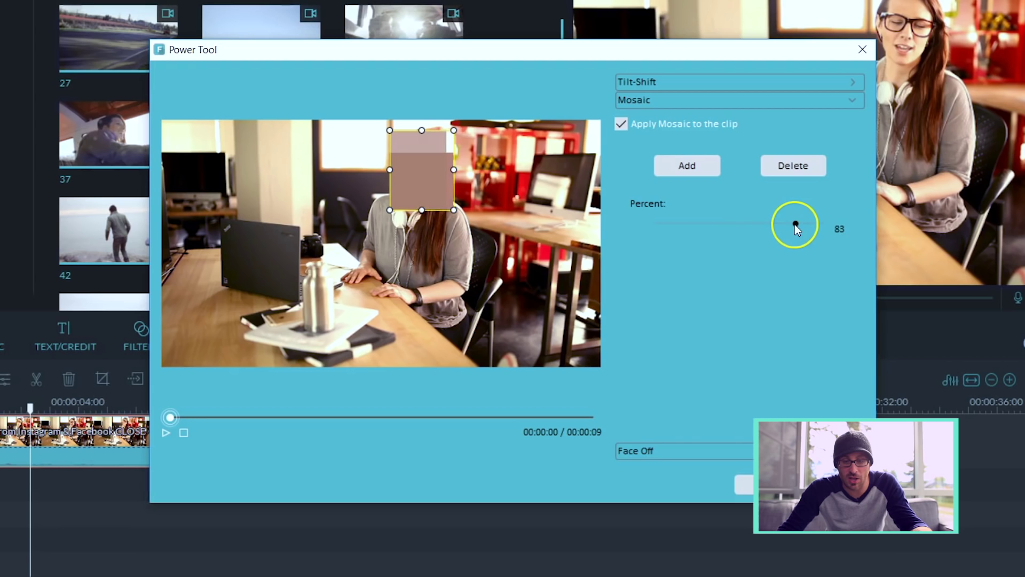
{"action": "left_click_drag", "start_coordinate": [710, 225], "coordinate": [670, 229]}
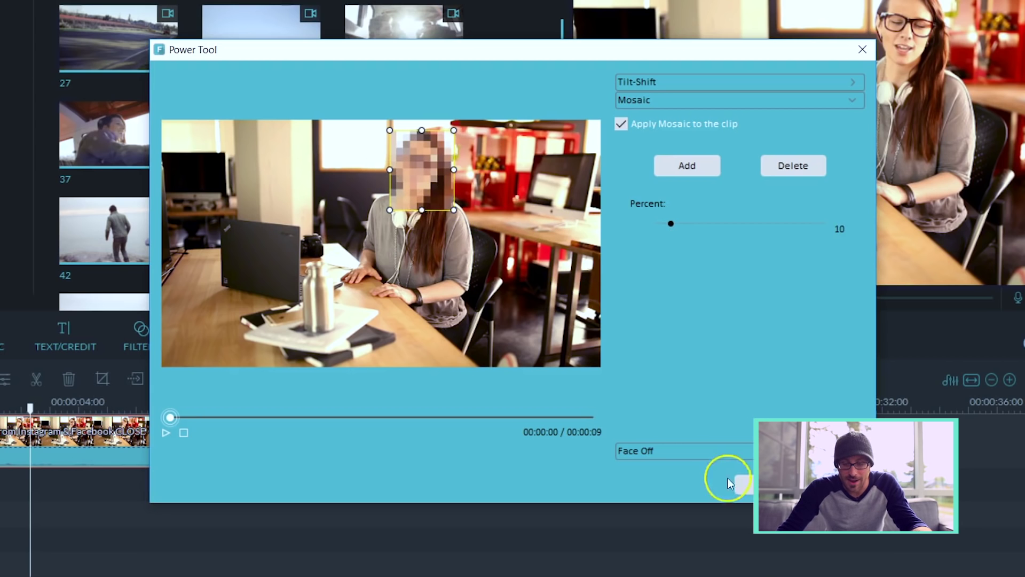
- Play and then pause the preview to check the mosaic over her face
{"action": "left_click", "coordinate": [163, 431]}
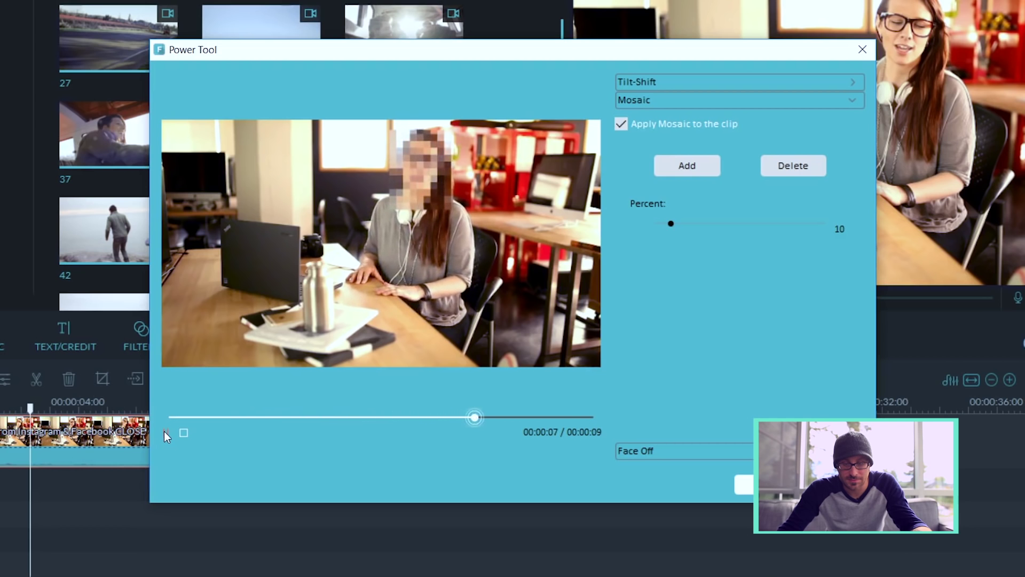
{"action": "left_click", "coordinate": [165, 431]}
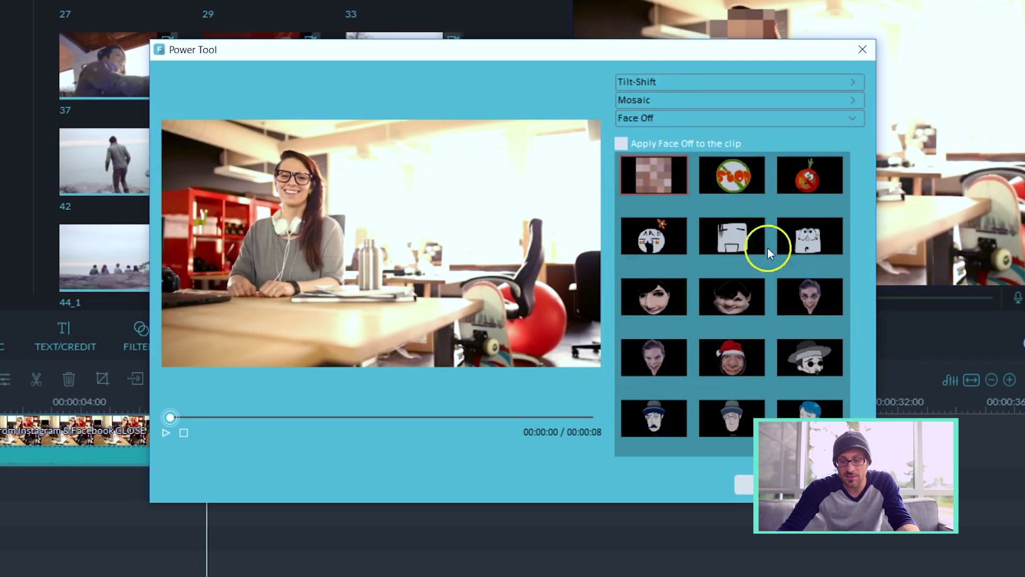
- Enable Apply Face Off and try the stop-sign, tomato and square cartoon masks
{"action": "left_click", "coordinate": [620, 143]}
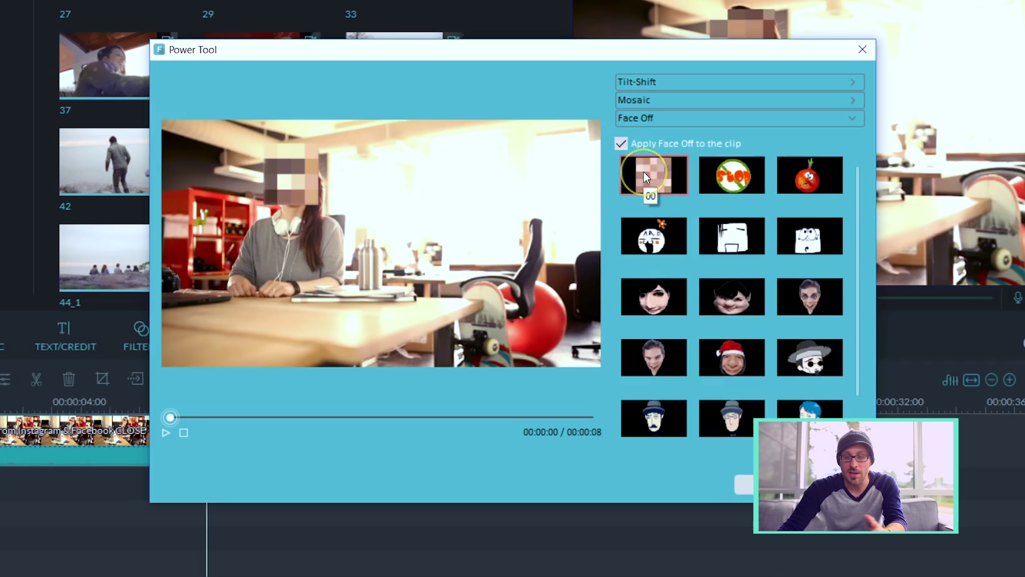
{"action": "left_click", "coordinate": [529, 277]}
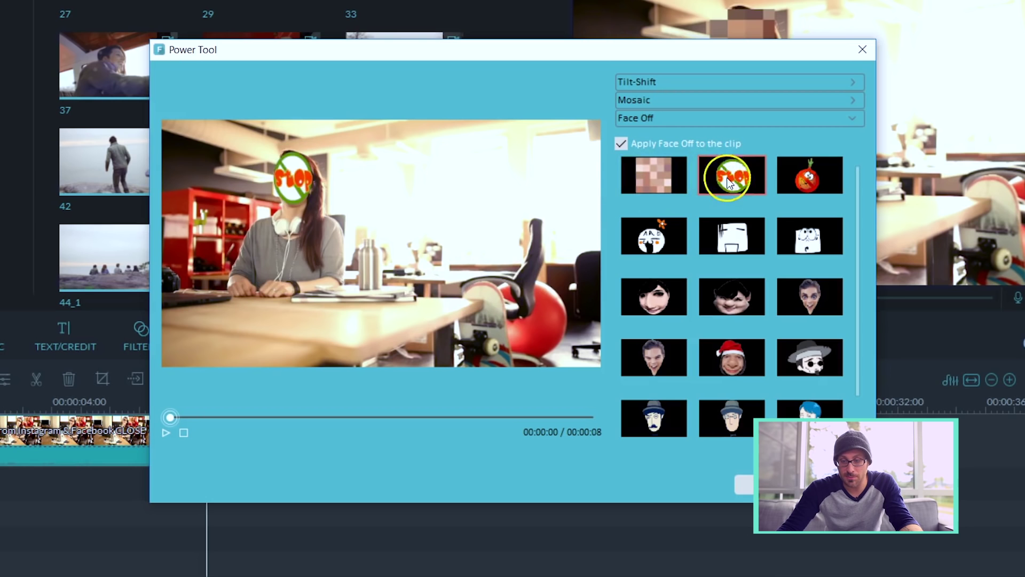
{"action": "left_click", "coordinate": [819, 174]}
{"action": "left_click", "coordinate": [806, 235]}
{"action": "left_click", "coordinate": [806, 279]}
- Try the skull, blue-haired, hat-wearing and photo-realistic face masks
{"action": "left_click", "coordinate": [828, 368]}
{"action": "left_click", "coordinate": [812, 411]}
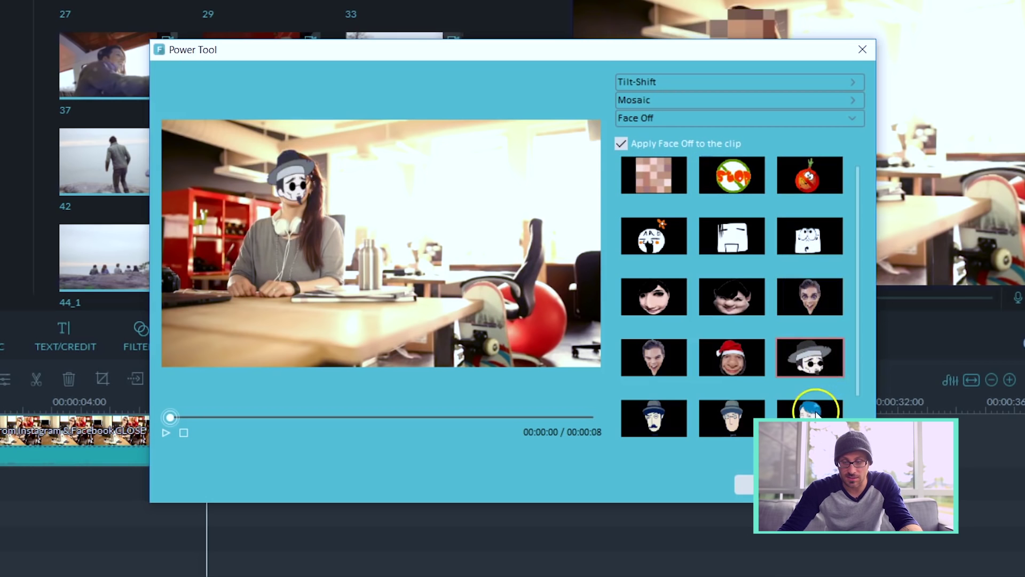
{"action": "left_click", "coordinate": [743, 420]}
{"action": "left_click", "coordinate": [654, 418]}
{"action": "left_click", "coordinate": [658, 366]}
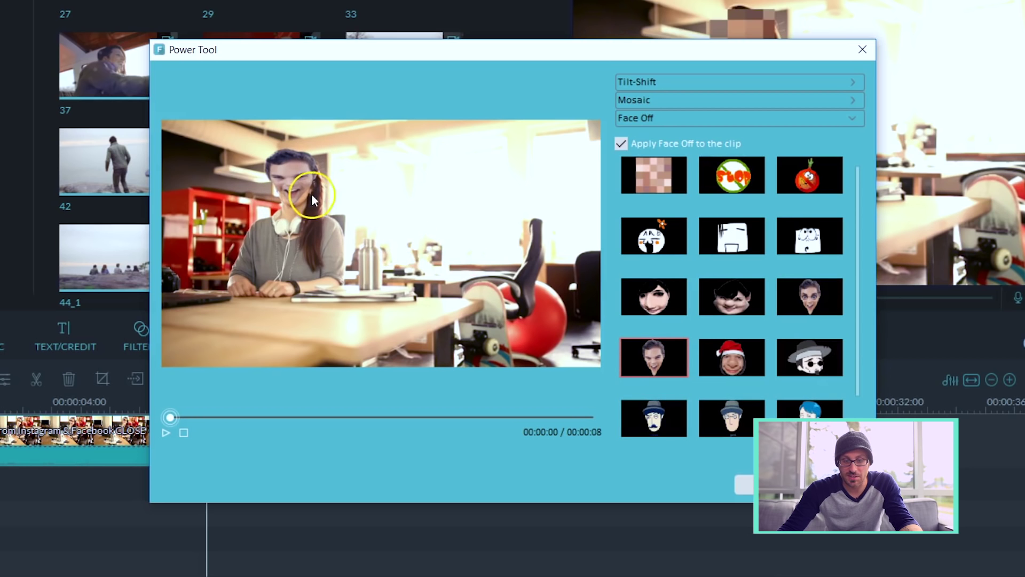
{"action": "scroll", "coordinate": [773, 284], "scroll_direction": "down", "scroll_amount": 2}
{"action": "scroll", "coordinate": [694, 405], "scroll_direction": "up", "scroll_amount": 2}
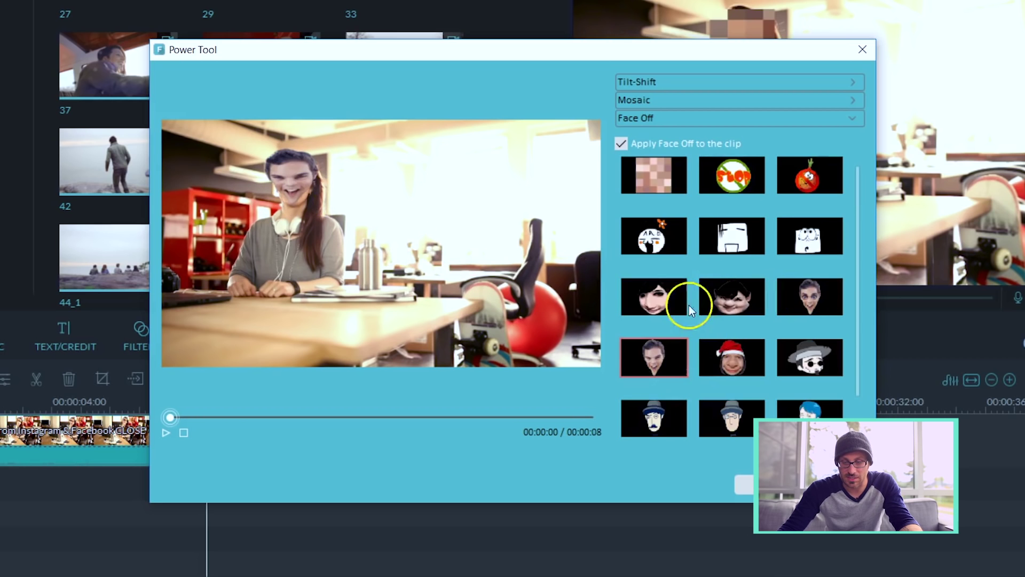
- Reselect the pixelated mosaic face mask and play the clip in the preview
{"action": "left_click", "coordinate": [662, 175]}
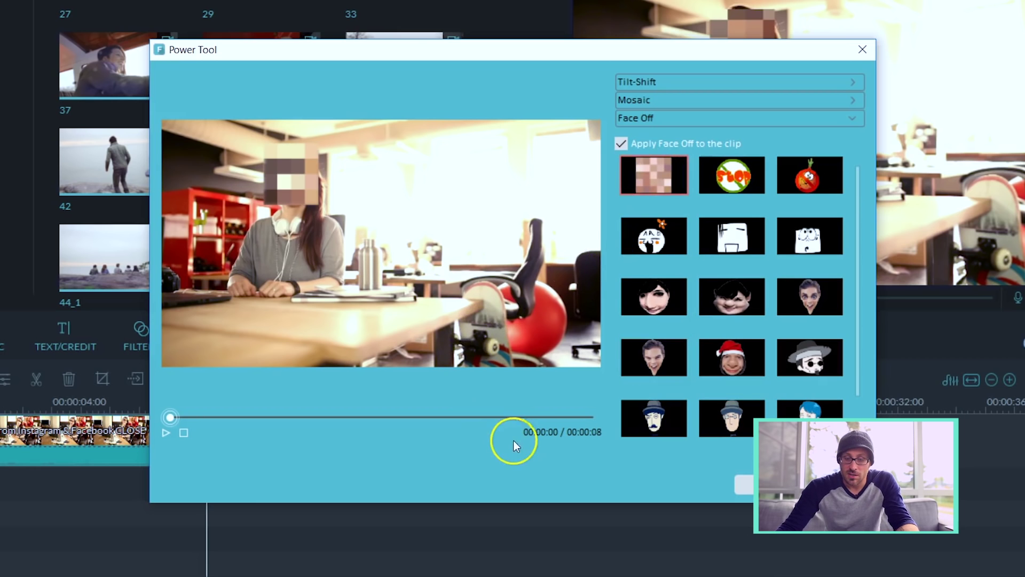
{"action": "left_click", "coordinate": [168, 432]}
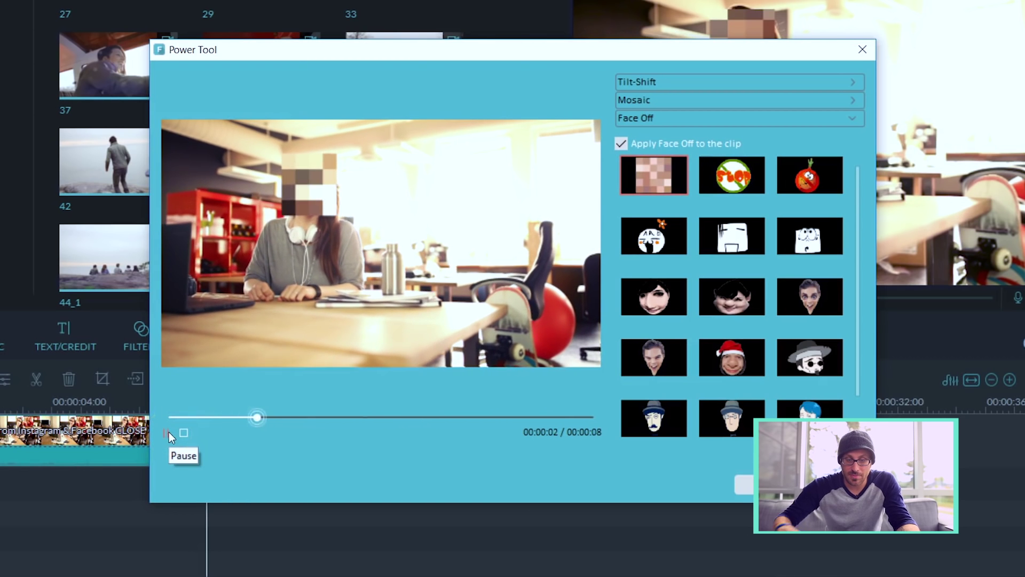